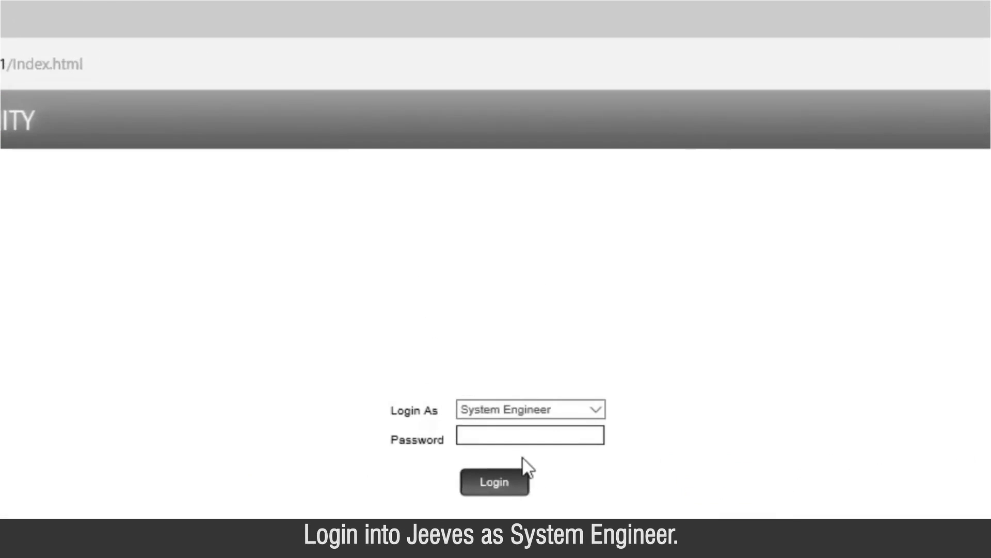
# Log in as System Engineer with the engineer password and scroll down the settings menu.
pyautogui.click(518, 436)
pyautogui.write('******')
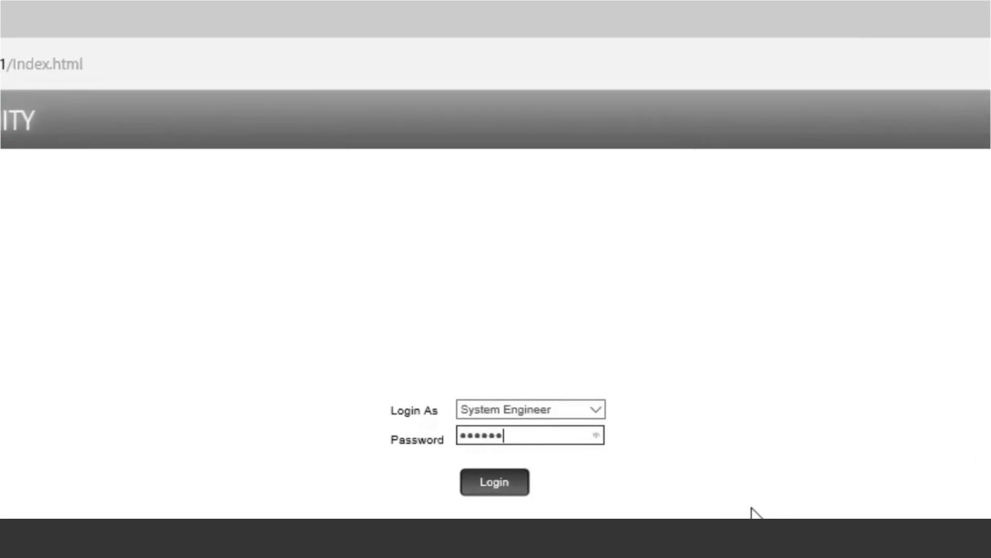
pyautogui.write('*****')
pyautogui.press('Return')
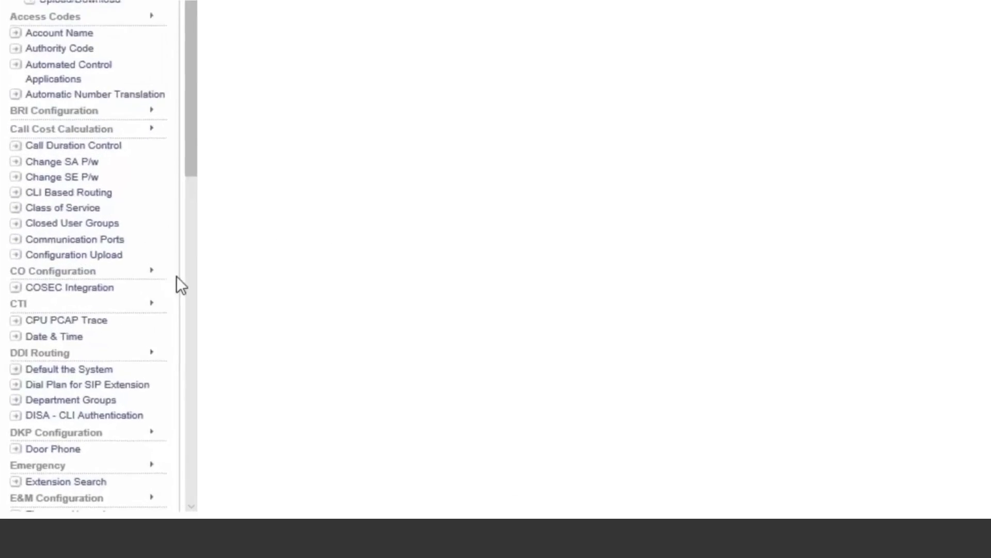
pyautogui.scroll(-15, 161, 279)
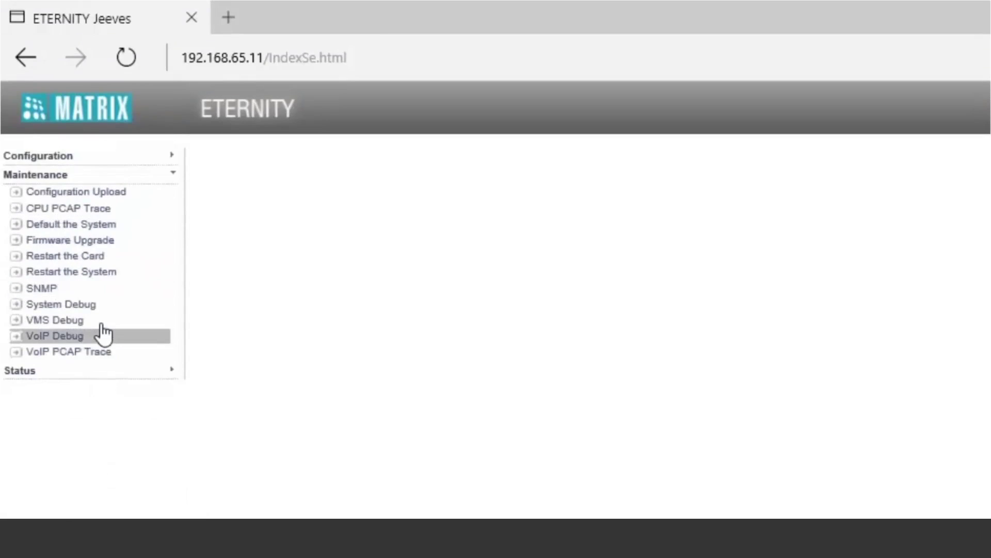
# Confirm SMS Server firmware V01R07 in System Details, then check Mobile Port Status for port 1 Airtel.
pyautogui.click(78, 372)
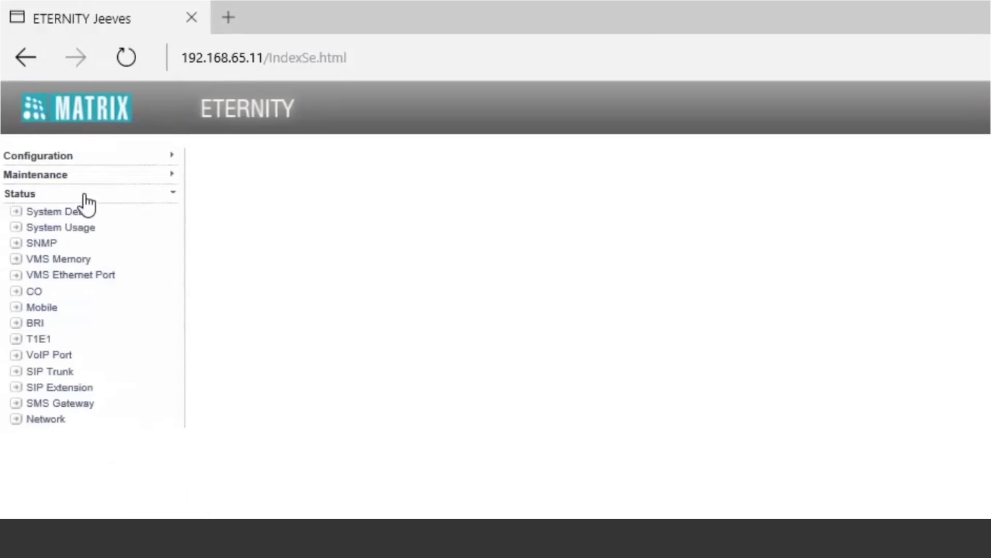
pyautogui.click(83, 214)
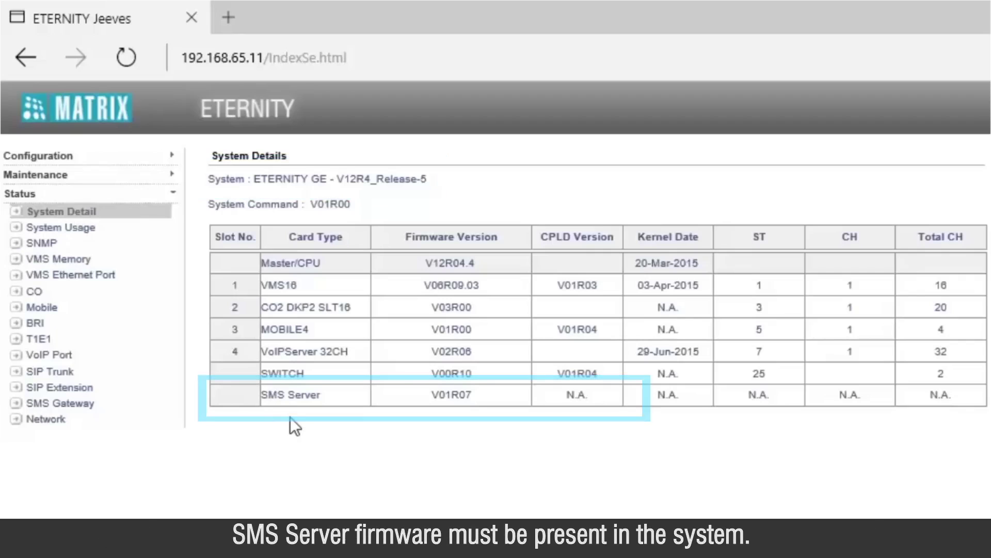
pyautogui.click(65, 321)
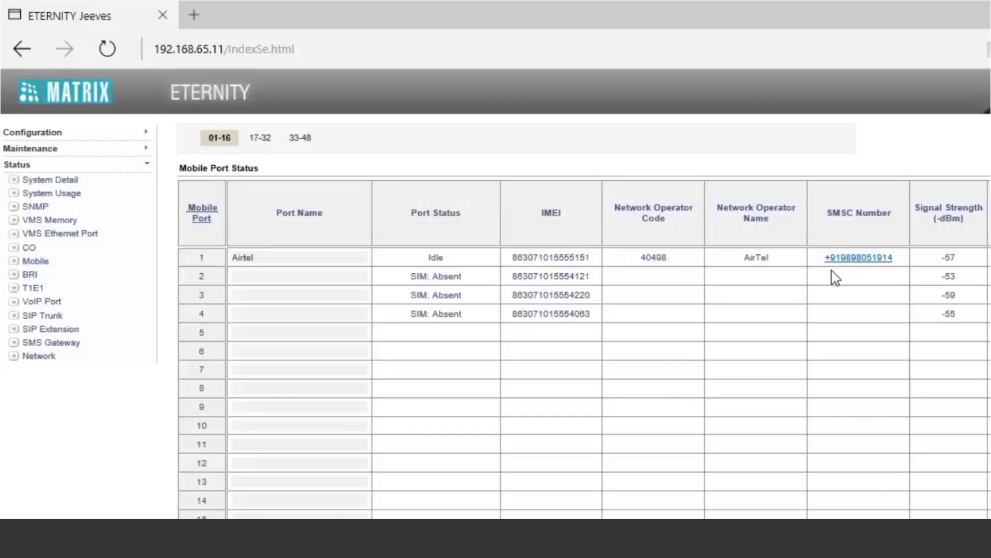
# Show the advanced Mobile Port Parameters and confirm Send and Receive SMS are enabled on every port.
pyautogui.click(91, 136)
pyautogui.scroll(-15, 106, 310)
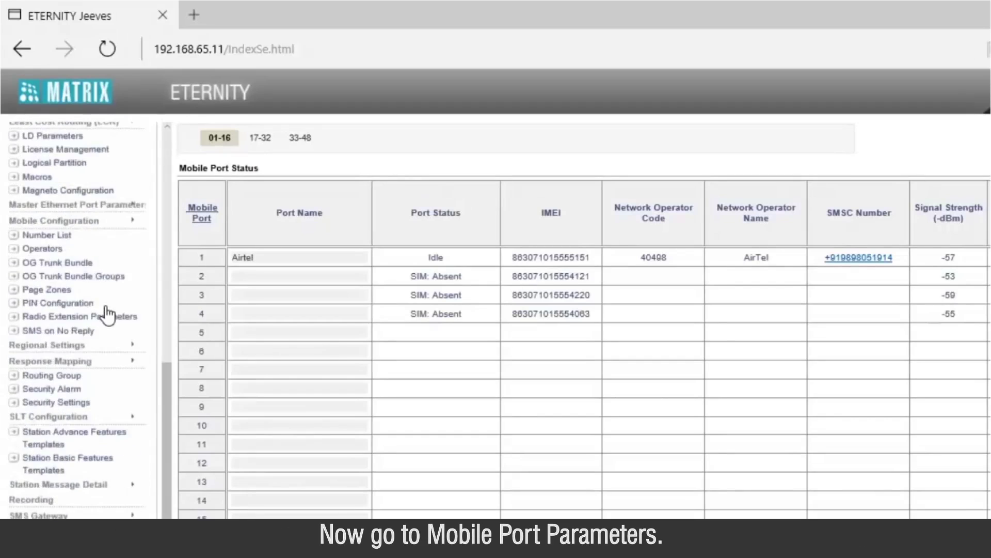
pyautogui.scroll(10, 107, 313)
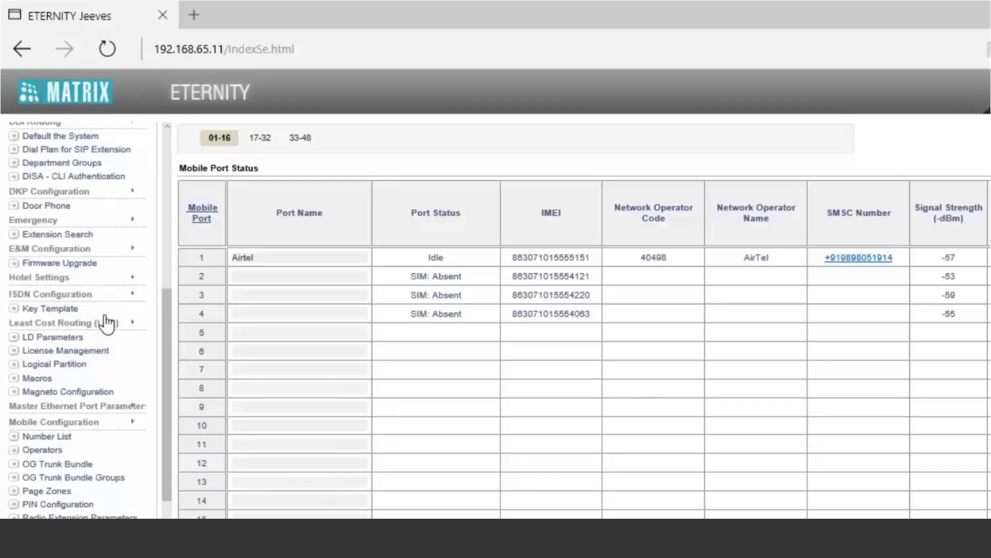
pyautogui.click(94, 424)
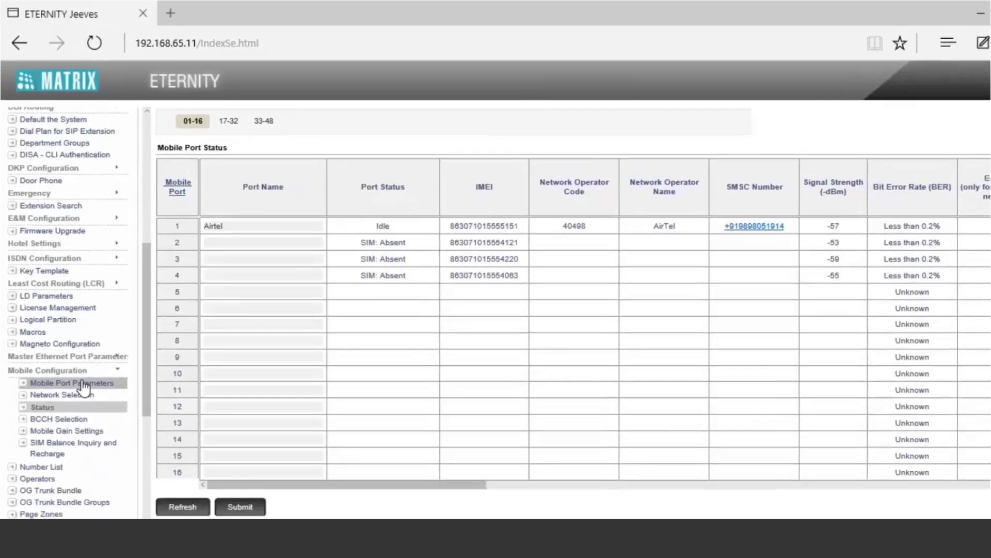
pyautogui.click(94, 435)
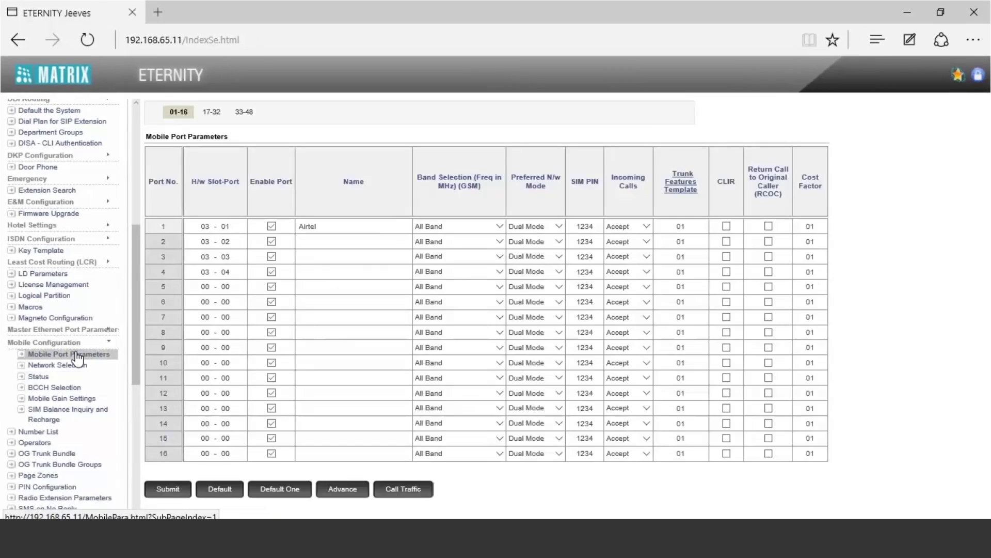
pyautogui.click(341, 490)
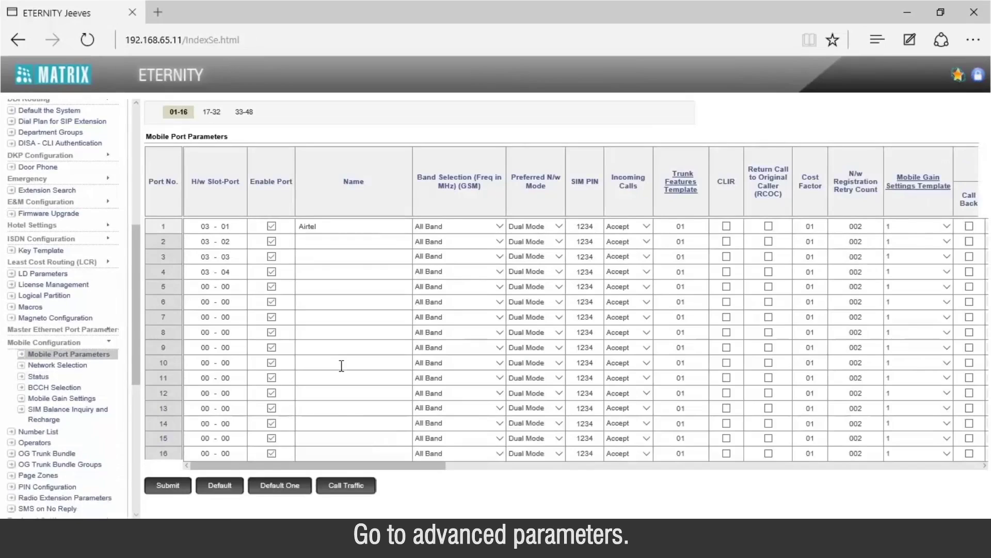
pyautogui.moveTo(342, 467); pyautogui.dragTo(884, 479)
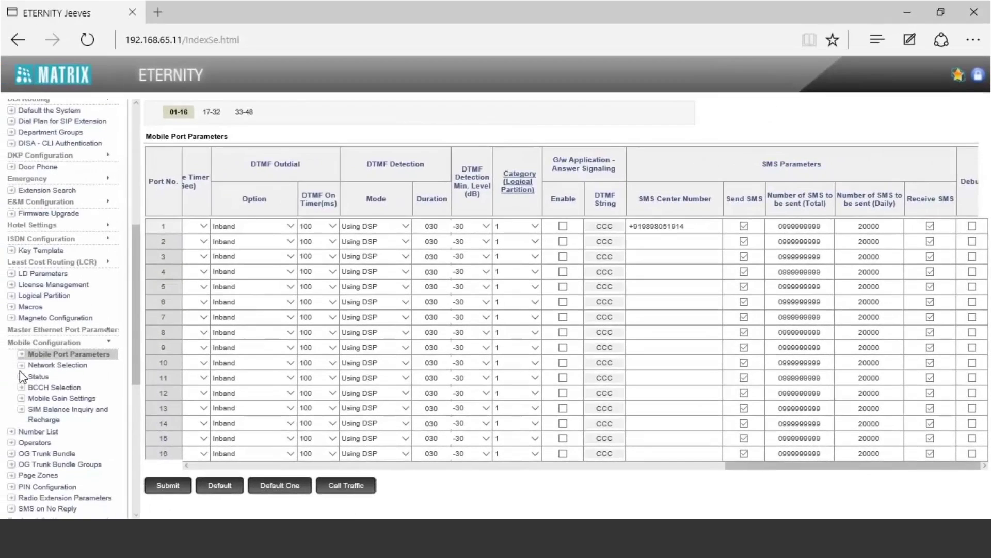
pyautogui.scroll(-6, 20, 370)
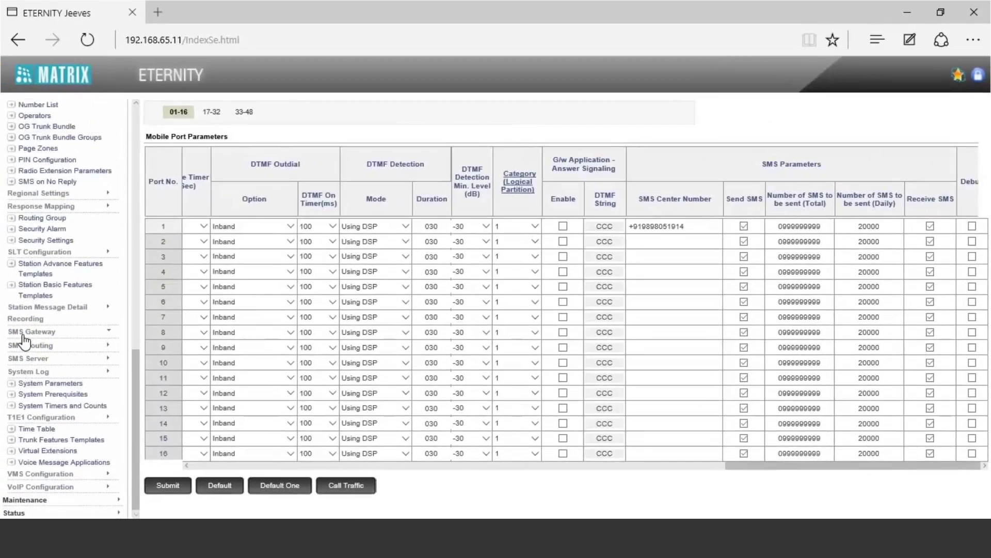
pyautogui.click(29, 331)
# Review SMS Gateway General Parameters (SMPP Server disabled, port 02775), then expand VoIP Configuration.
pyautogui.click(32, 345)
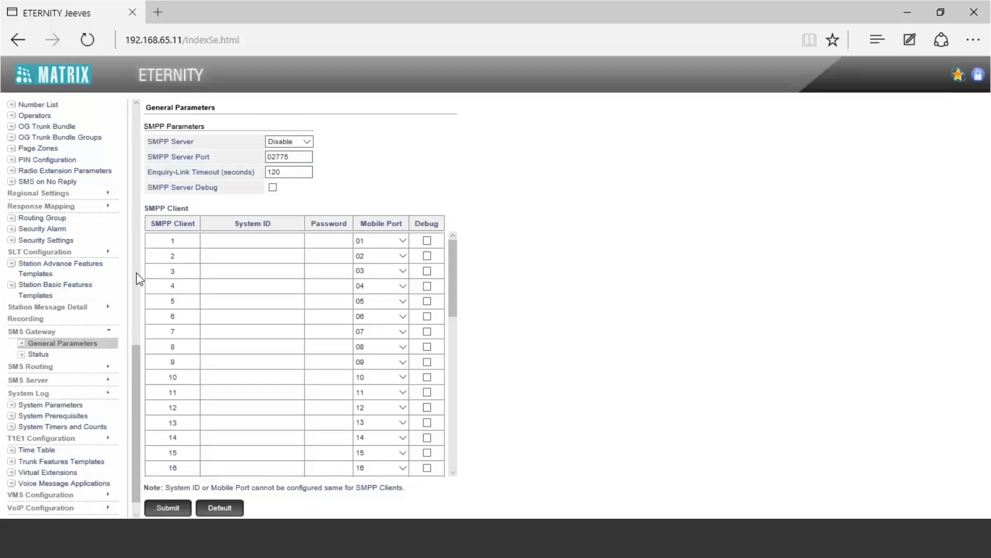
pyautogui.scroll(-1, 70, 332)
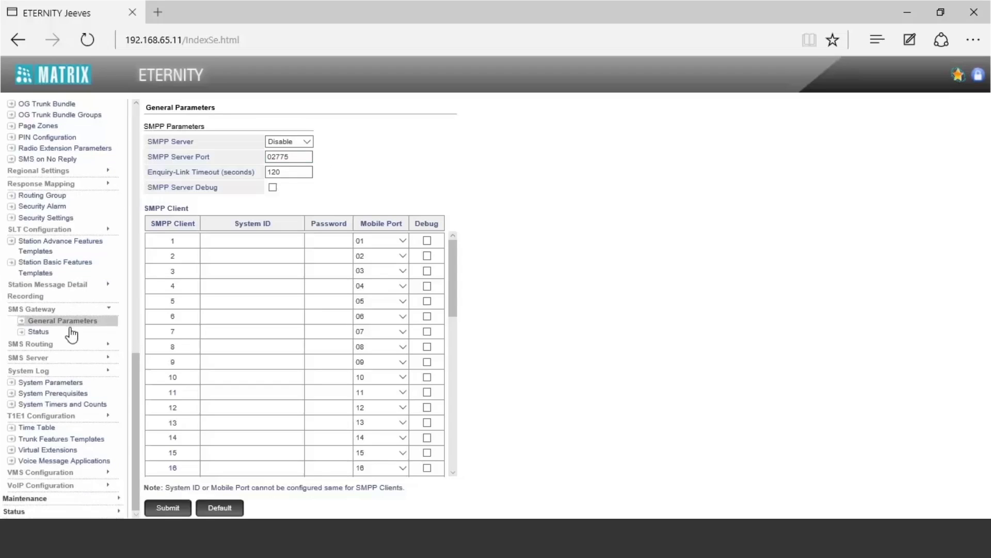
pyautogui.click(54, 484)
pyautogui.scroll(-5, 53, 391)
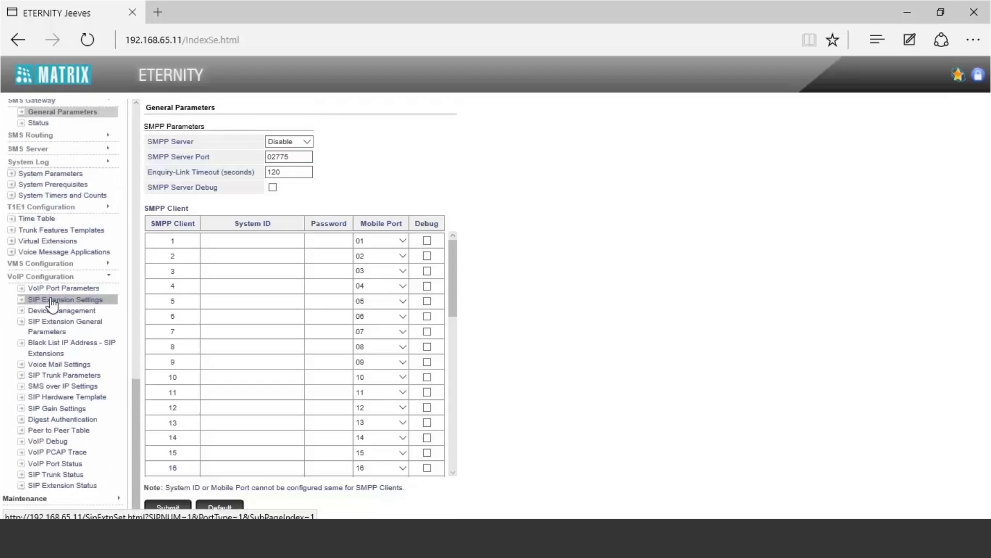
# Assign VoIP port 01 to SIP Extension 1, enter its name and set SIP ID 3301.
pyautogui.click(52, 302)
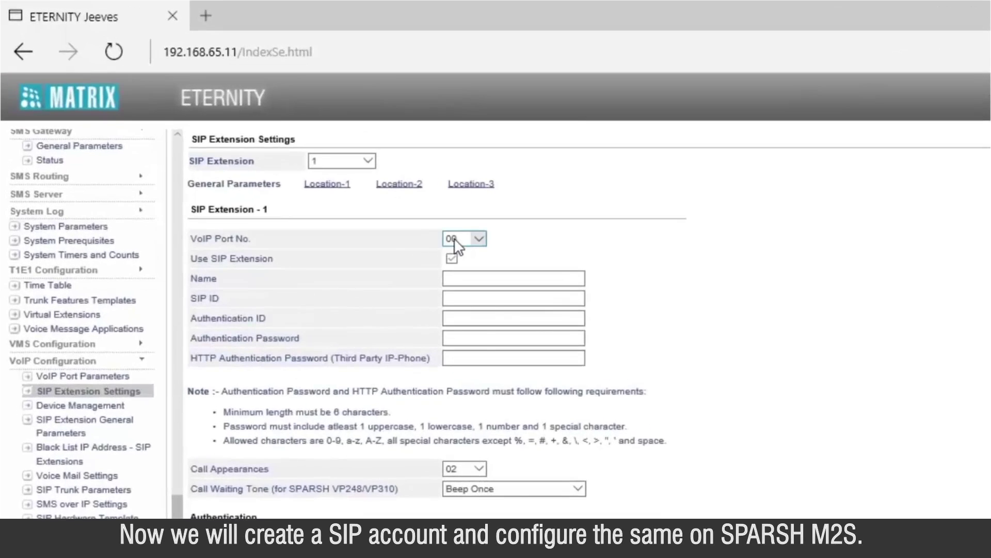
pyautogui.click(454, 238)
pyautogui.click(455, 246)
pyautogui.click(480, 278)
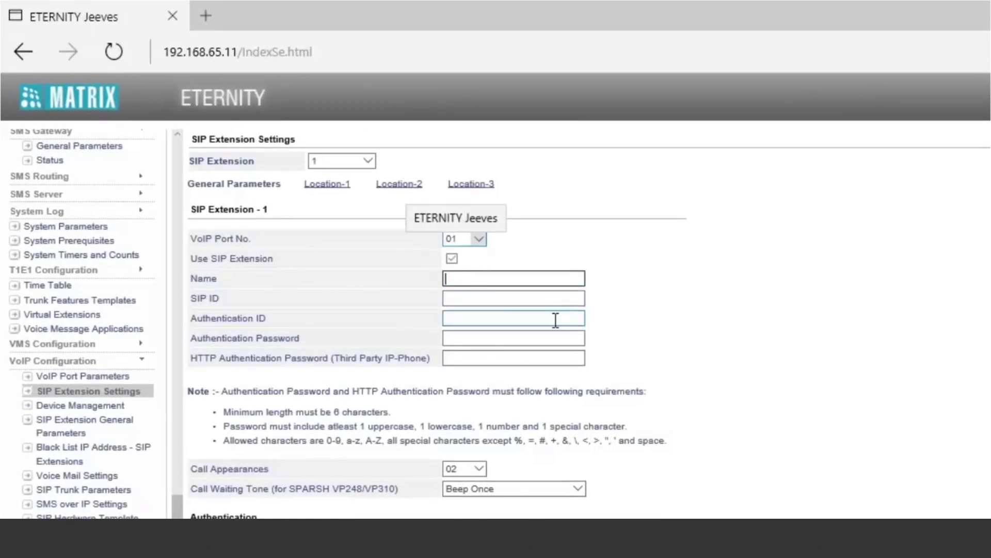
pyautogui.write('Zade')
pyautogui.click(546, 297)
pyautogui.write('330')
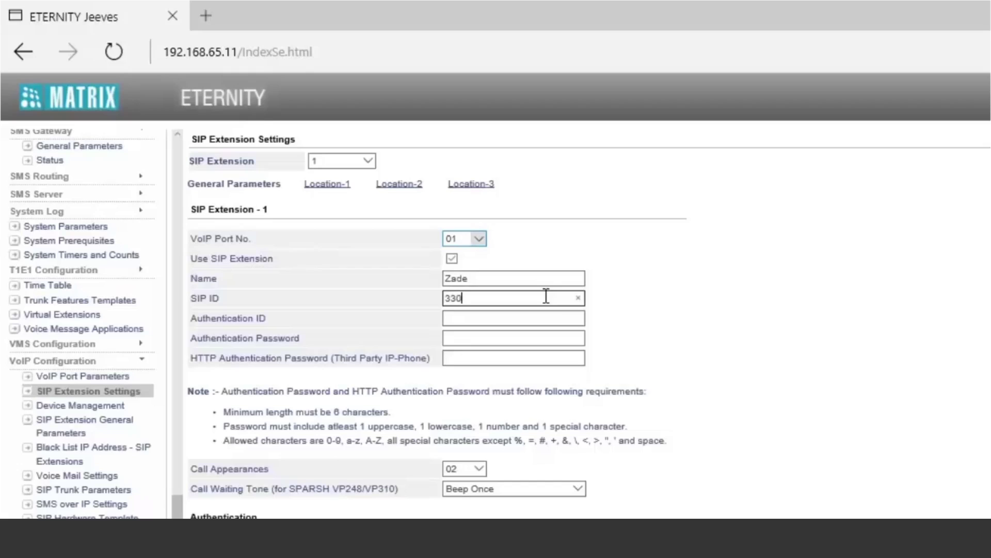
pyautogui.write('1')
# Set Authentication ID 3301 and the authentication password, submit, and decline browser password saving.
pyautogui.press('Tab')
pyautogui.write('3301')
pyautogui.press('Tab')
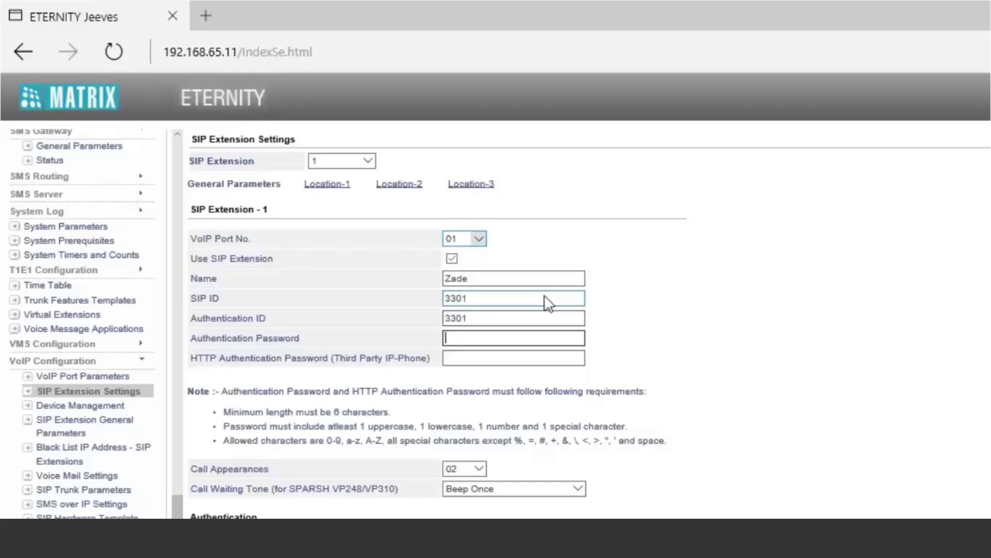
pyautogui.press('Tab')
pyautogui.press('Return')
pyautogui.write('***********')
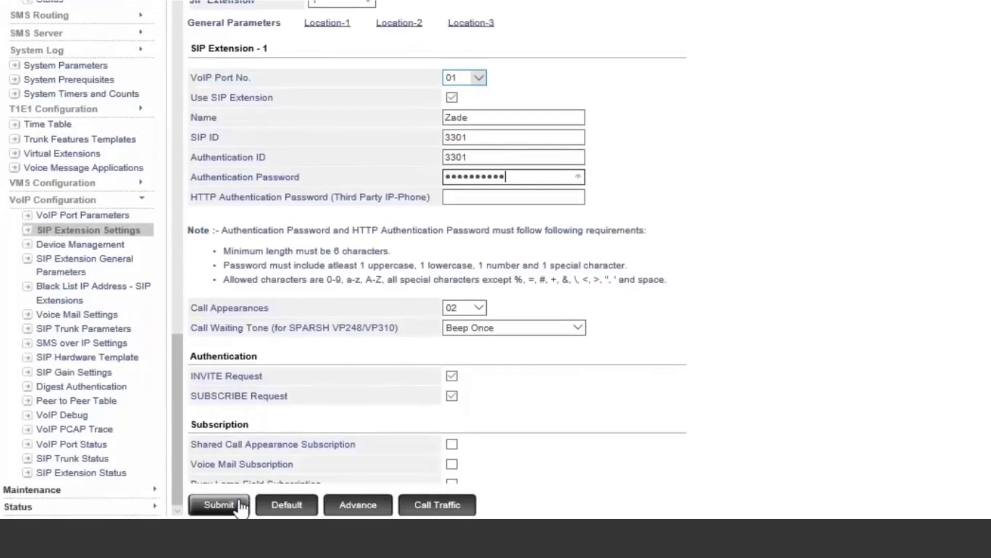
pyautogui.click(239, 501)
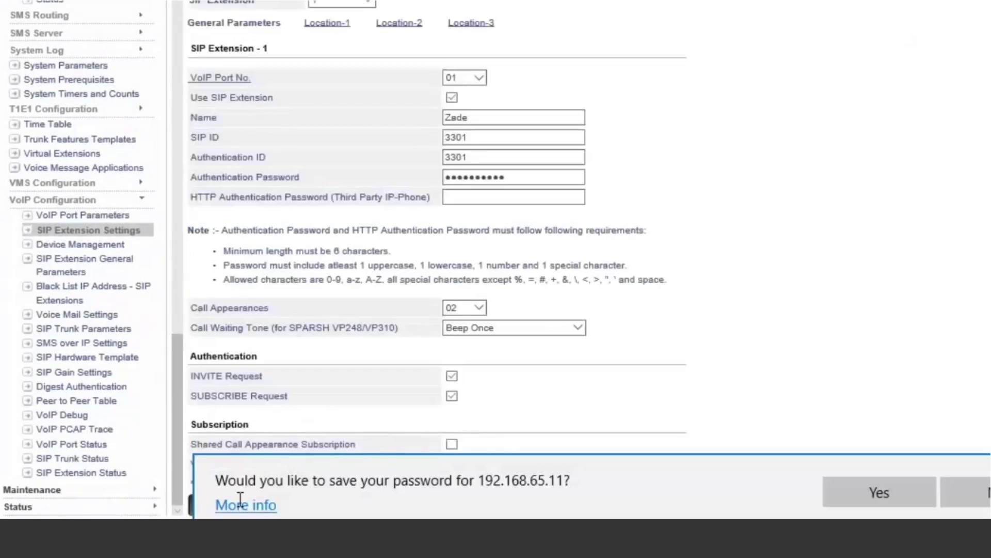
pyautogui.click(950, 490)
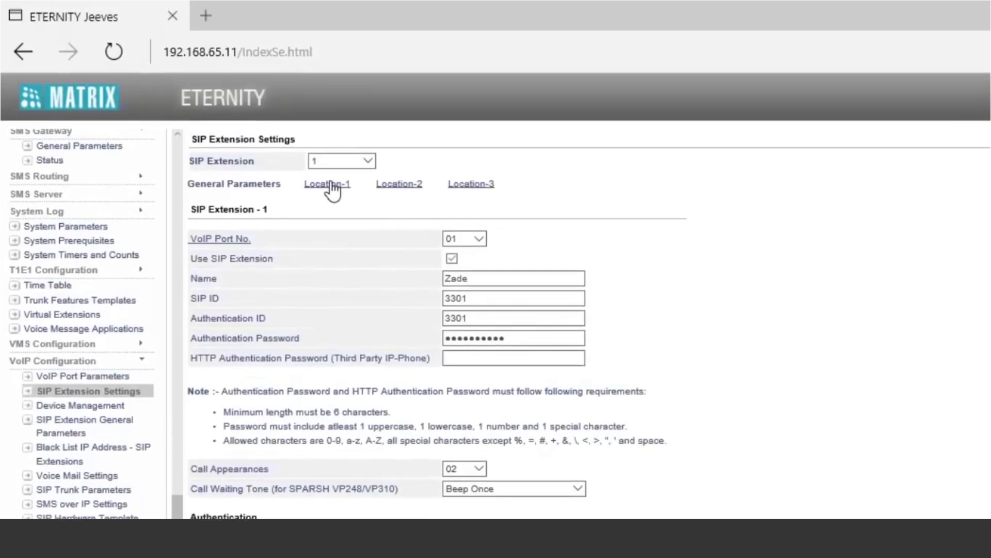
# Enable the Location-1 device, naming it Matrix with device type MATRIX SPARSH M2S.
pyautogui.click(331, 185)
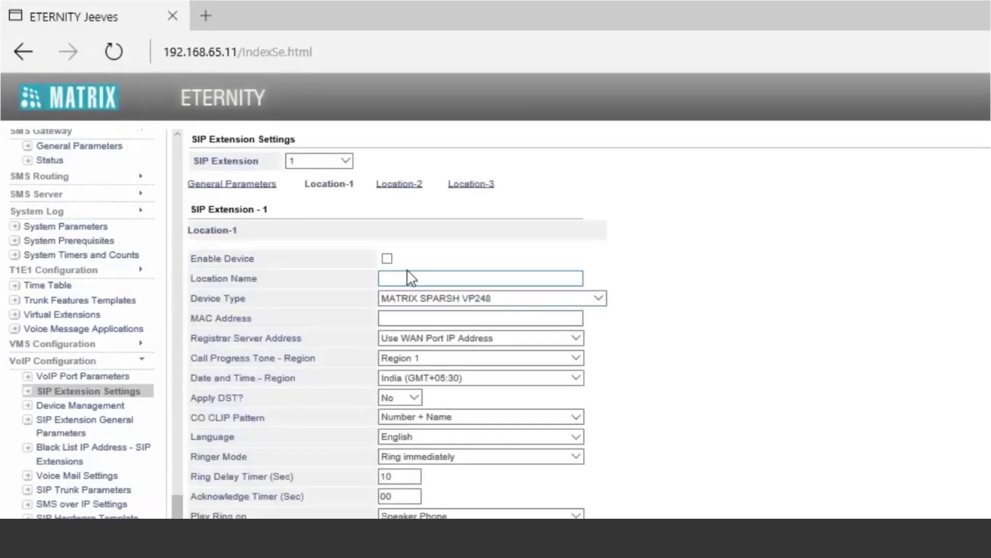
pyautogui.click(387, 258)
pyautogui.click(417, 279)
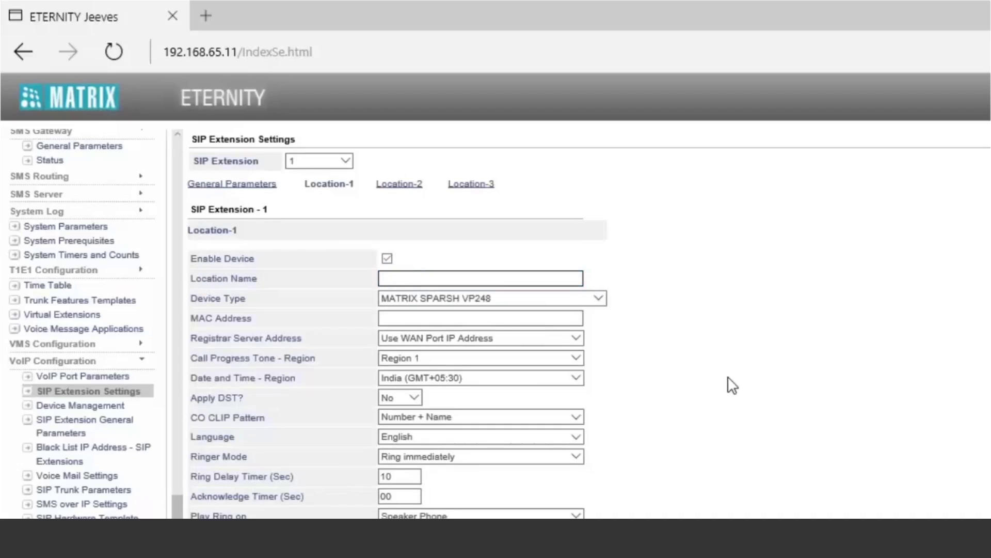
pyautogui.write('Matrix')
pyautogui.click(566, 304)
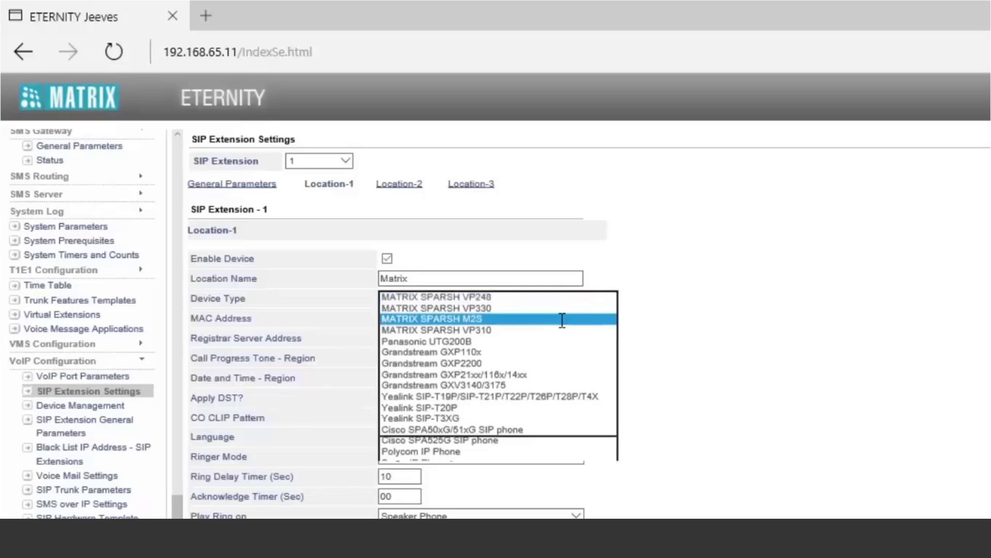
pyautogui.click(561, 320)
# Enter MAC address A3EC99C923420, enable SMS Over IP, and submit Location-1.
pyautogui.click(536, 317)
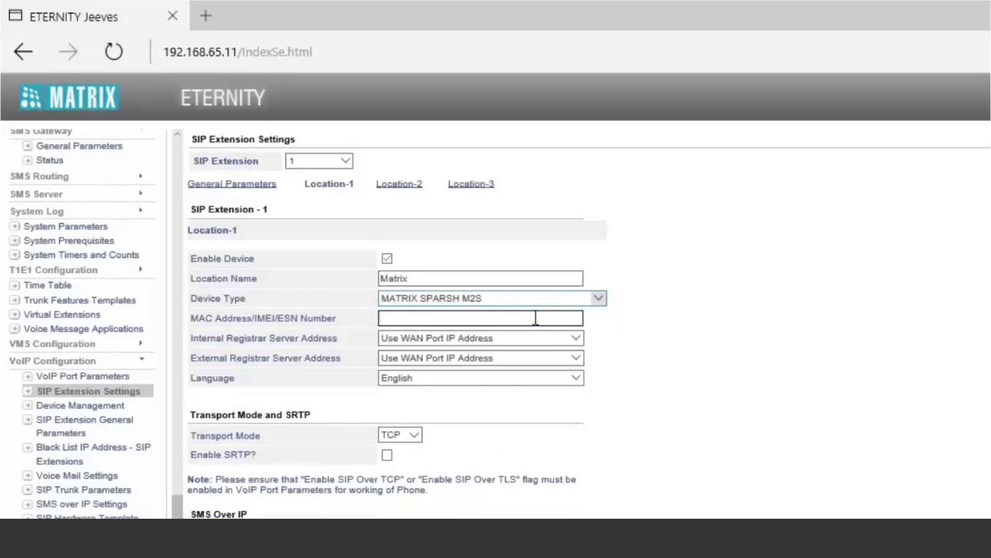
pyautogui.write('A3EC99C92342')
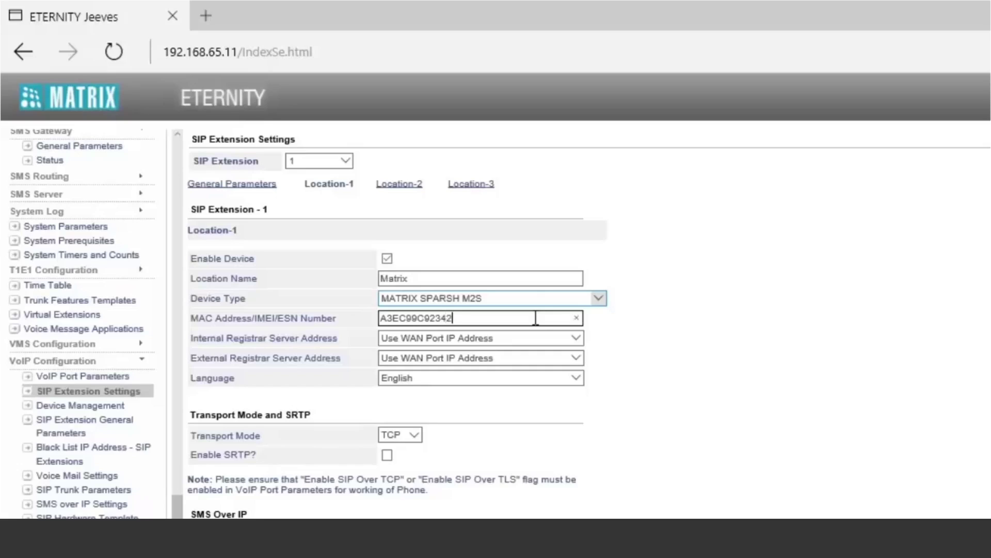
pyautogui.write('0')
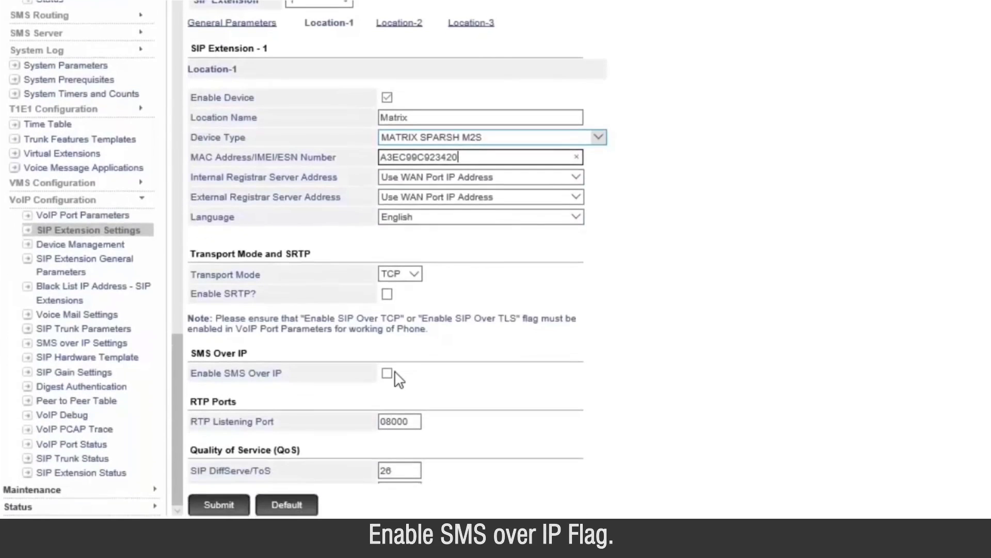
pyautogui.click(387, 372)
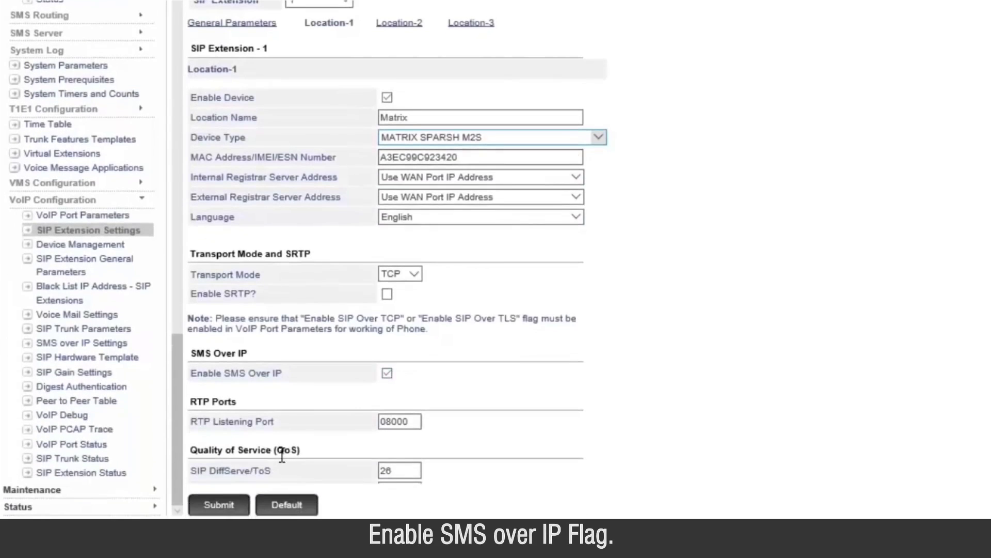
pyautogui.click(219, 504)
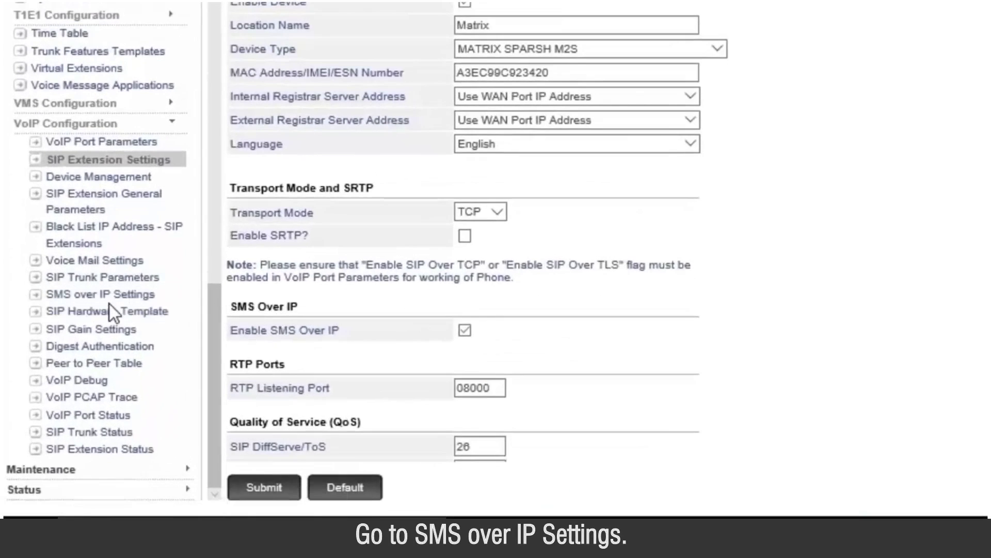
# Set Send SMS to Using Fixed Port, enable Add Footer in SMS, and submit the SMS over IP settings.
pyautogui.click(110, 299)
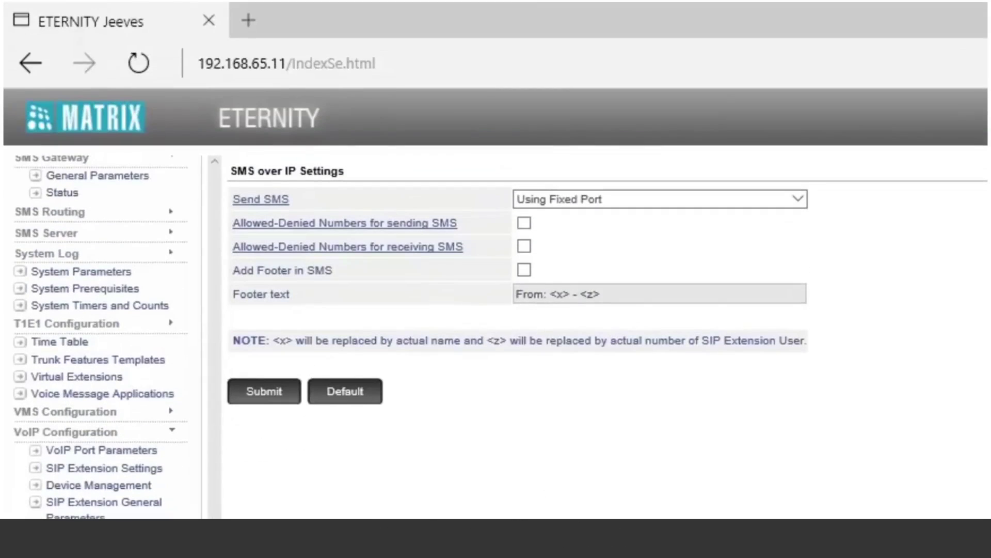
pyautogui.click(711, 198)
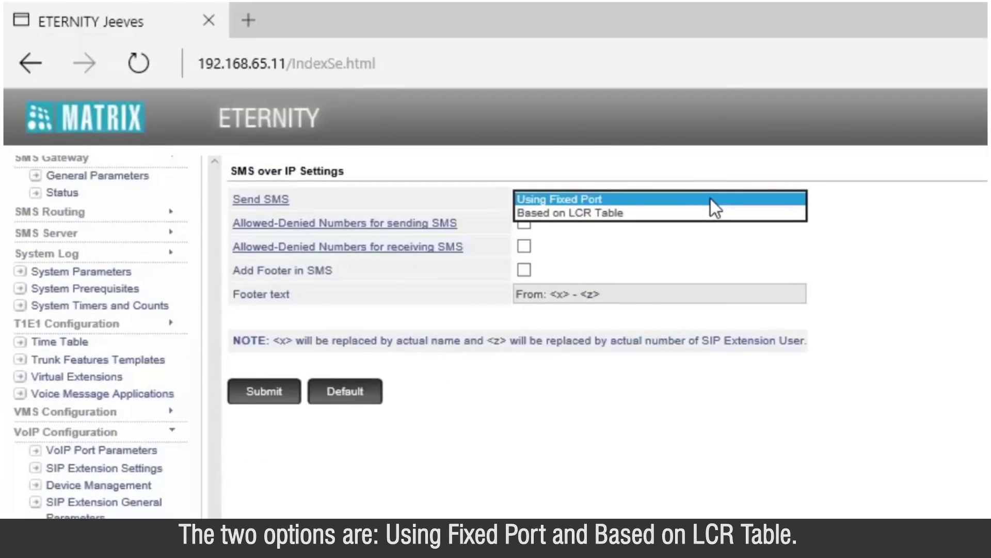
pyautogui.click(711, 199)
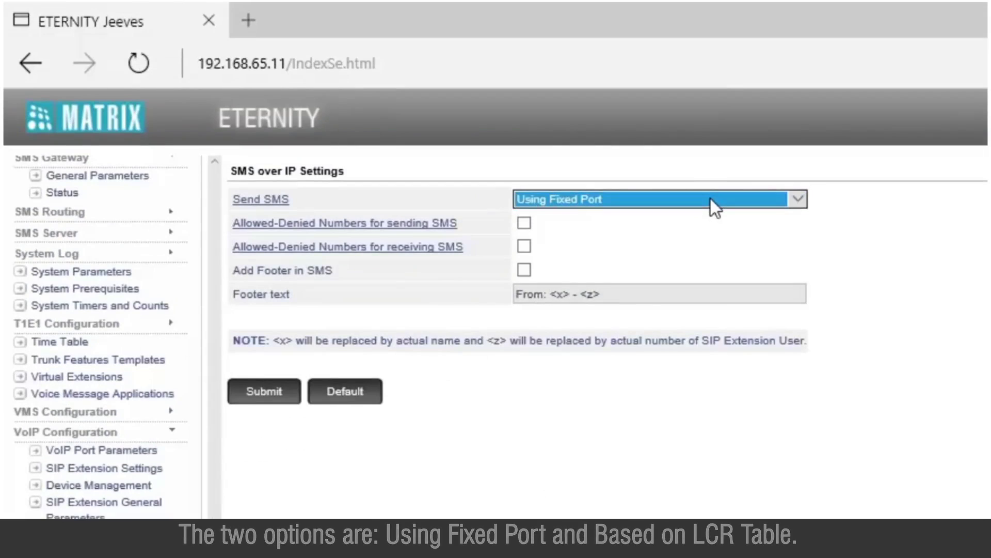
pyautogui.click(524, 270)
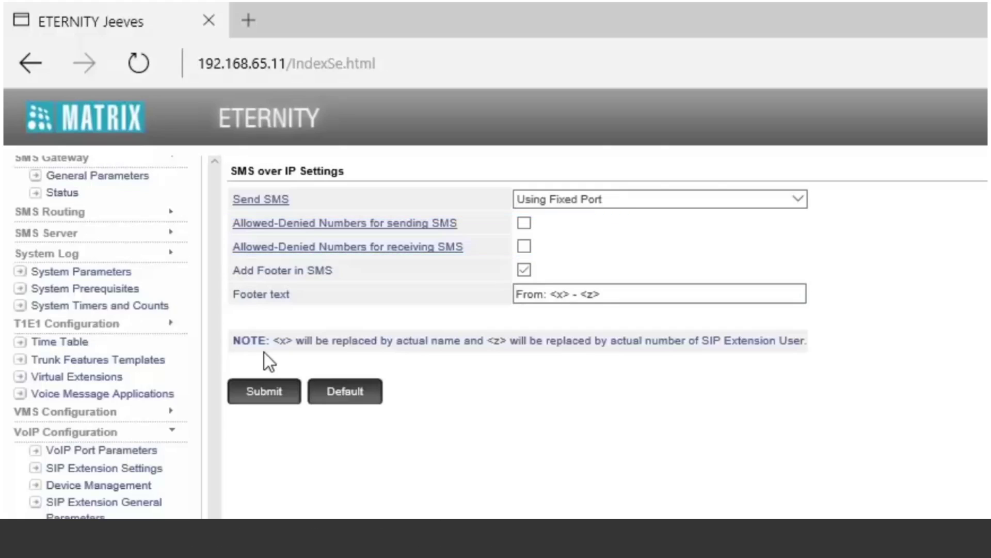
pyautogui.click(264, 397)
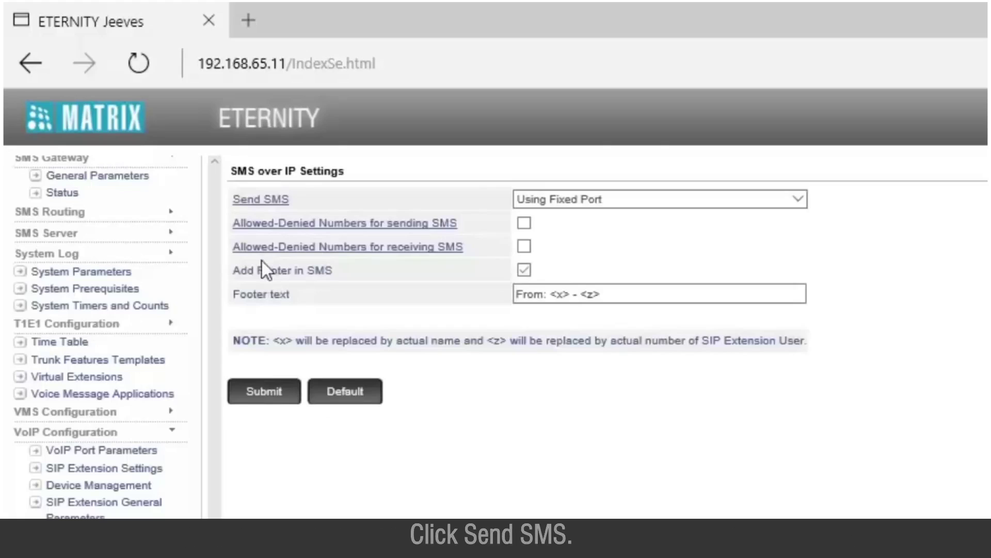
# Submit the Send SMS fixed port routing with port 1 Airtel enabled.
pyautogui.click(261, 210)
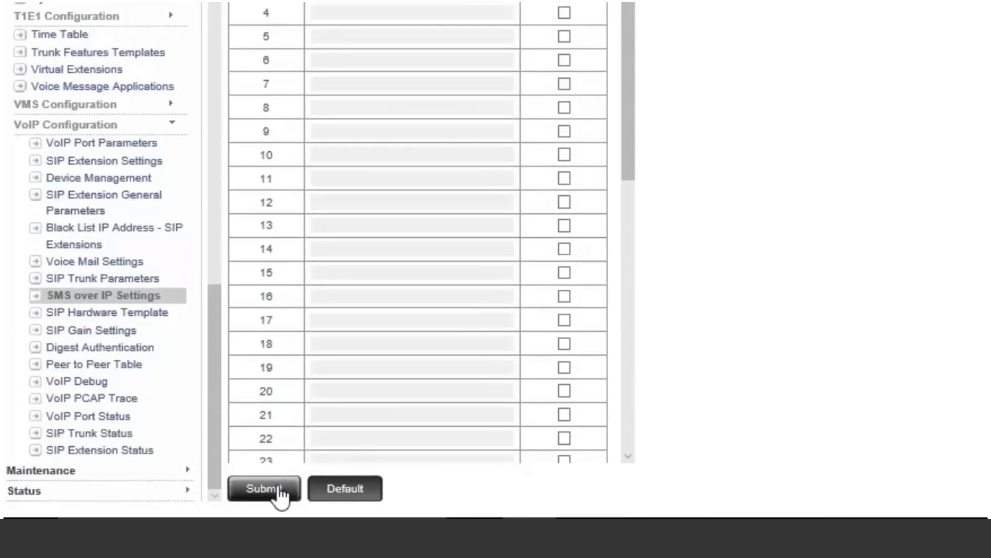
pyautogui.click(279, 488)
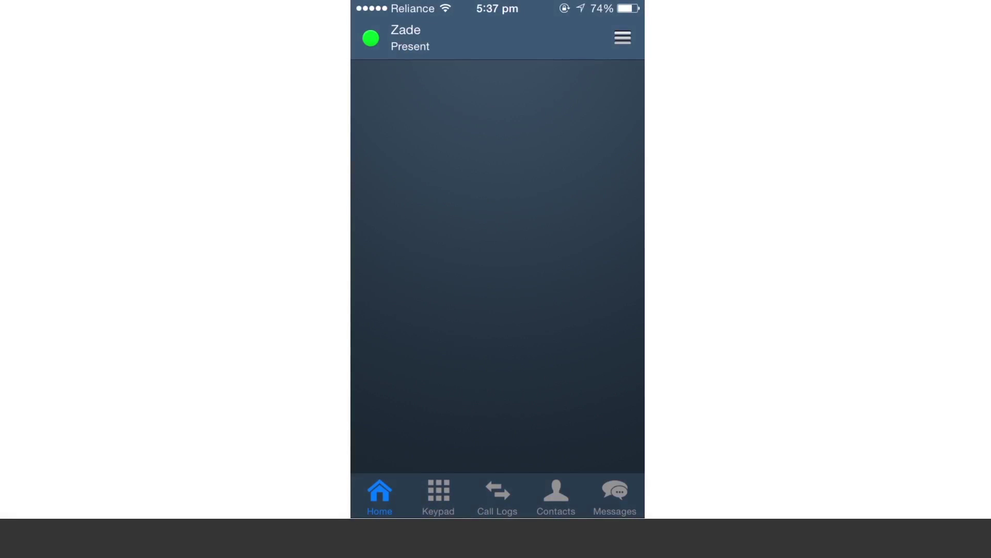
# In Messages, pick a recipient from the global directory for the Hello message.
pyautogui.click(615, 494)
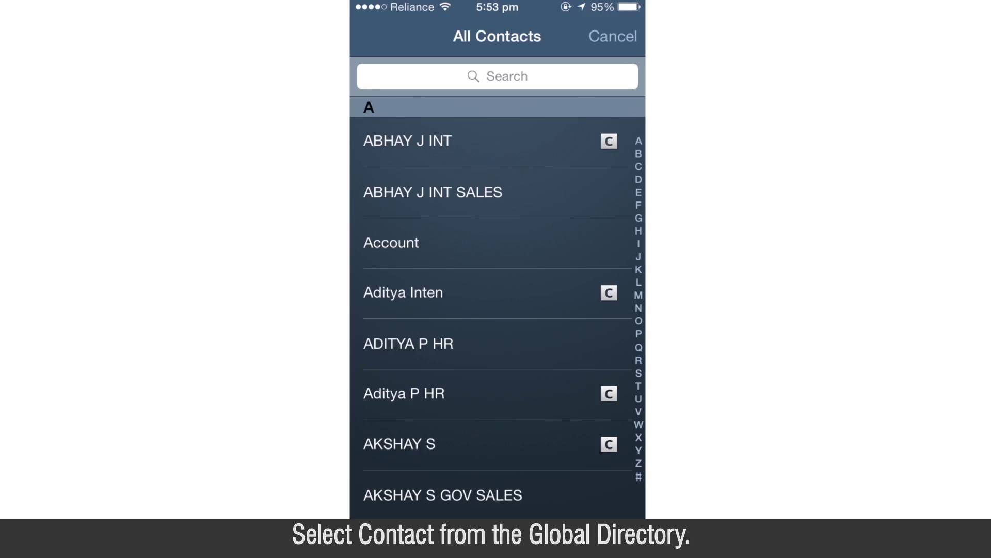
pyautogui.click(408, 142)
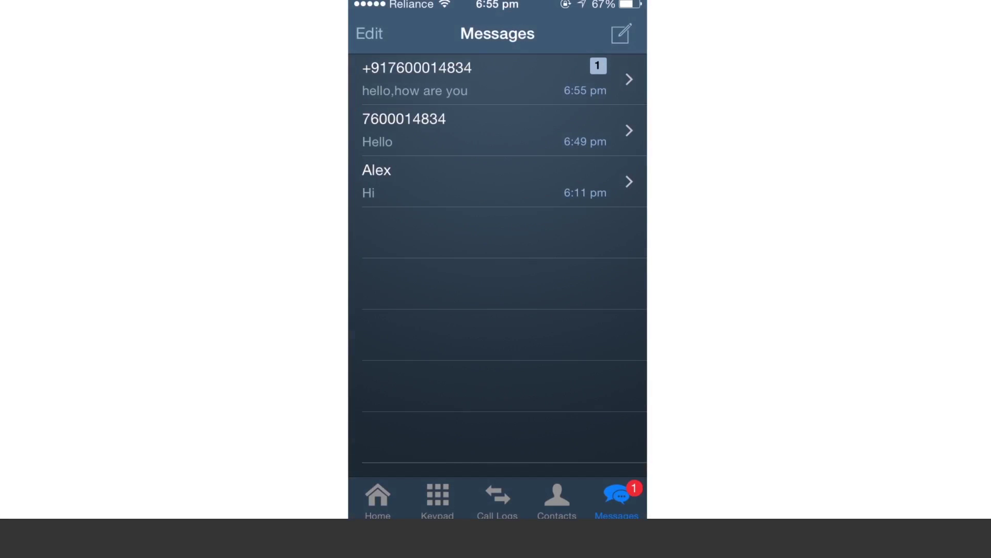
# Open the unread conversation containing the reply 'hello,how are you'.
pyautogui.click(486, 79)
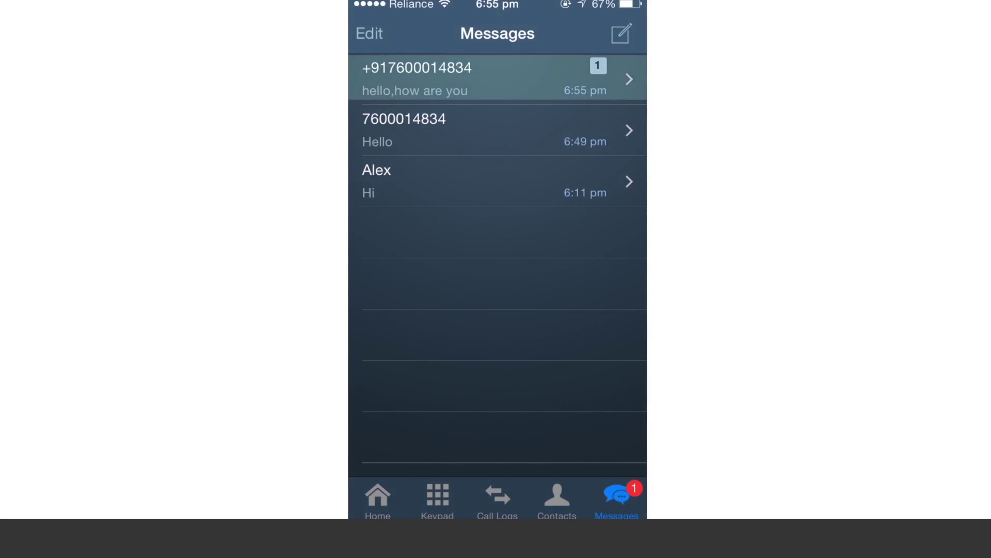